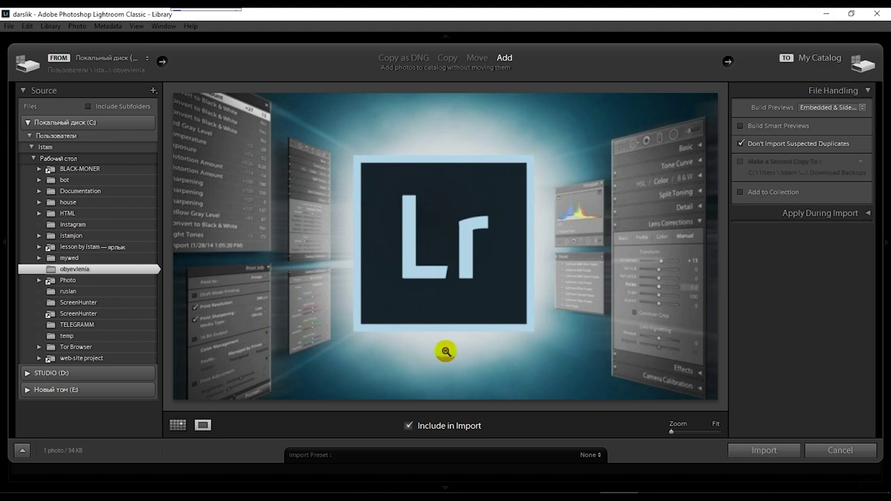
Step: Close the Import window to return to the empty Library catalog
key("Return")
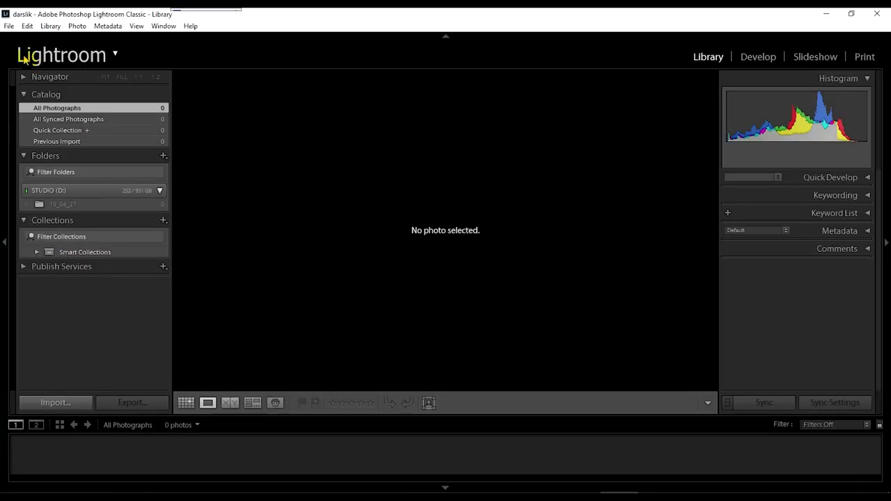
Step: Create a new catalog in a new folder named 'dar'
left_click(9, 26)
left_click(66, 36)
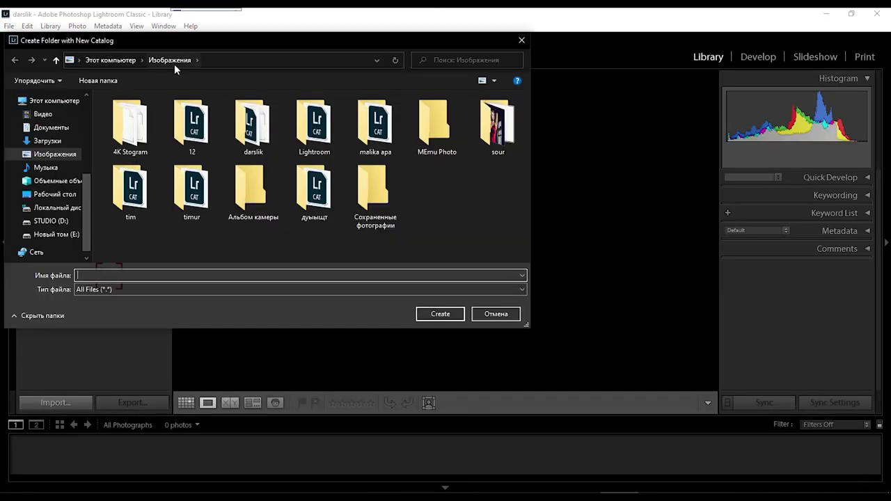
left_click(115, 274)
type("dar")
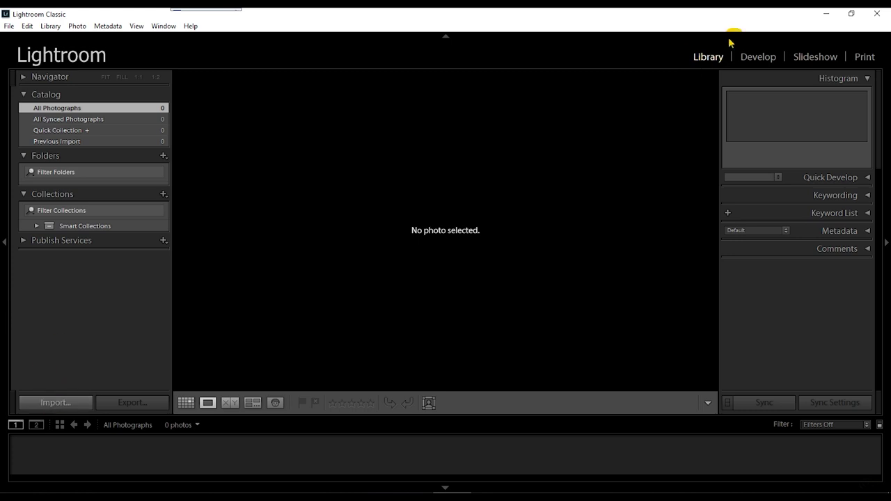
Step: Import from STUDIO (D:) > 2019-yil > 04 Aprel > 19_04_27 with all 459 photos unchecked
left_click(32, 404)
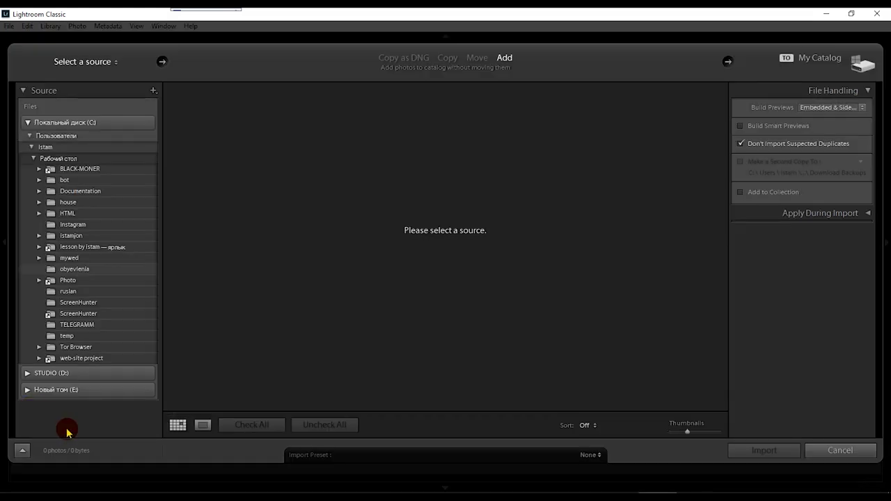
left_click(40, 373)
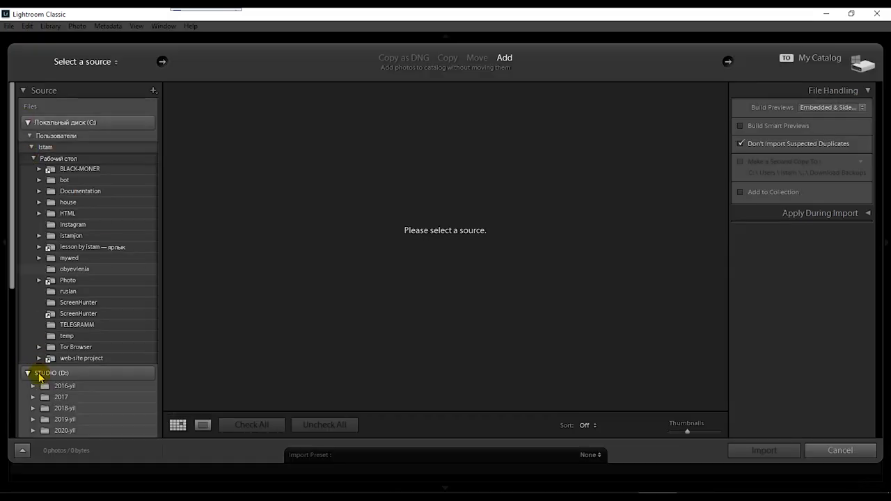
left_click(92, 271)
left_click(108, 296)
left_click(80, 315)
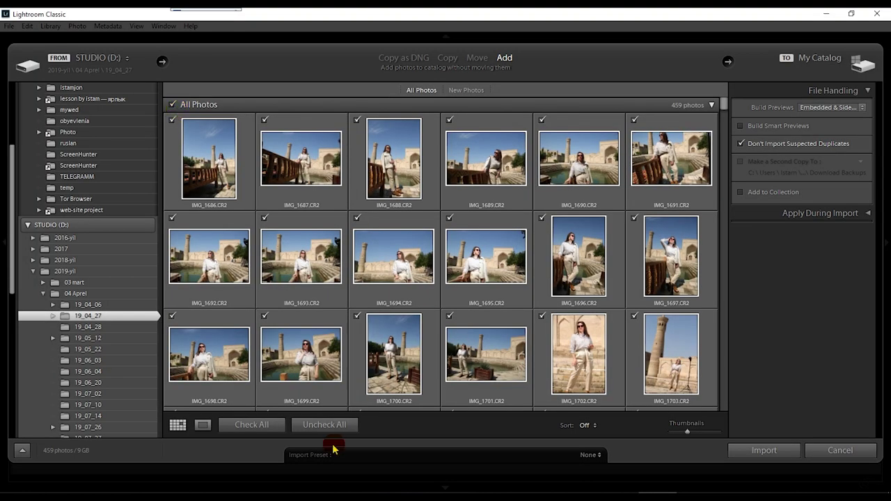
left_click(325, 426)
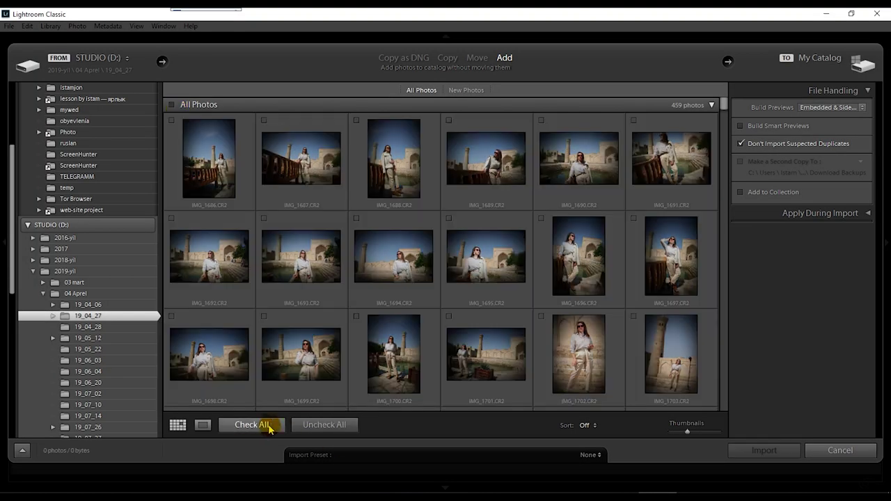
Step: Enlarge the import thumbnails and inspect IMG_1686 up close
left_click(209, 197)
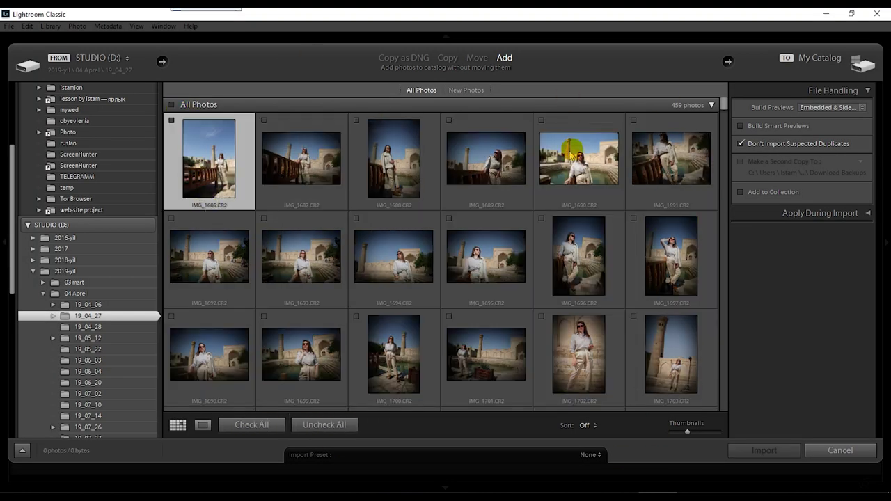
left_click_drag(687, 431, 736, 431)
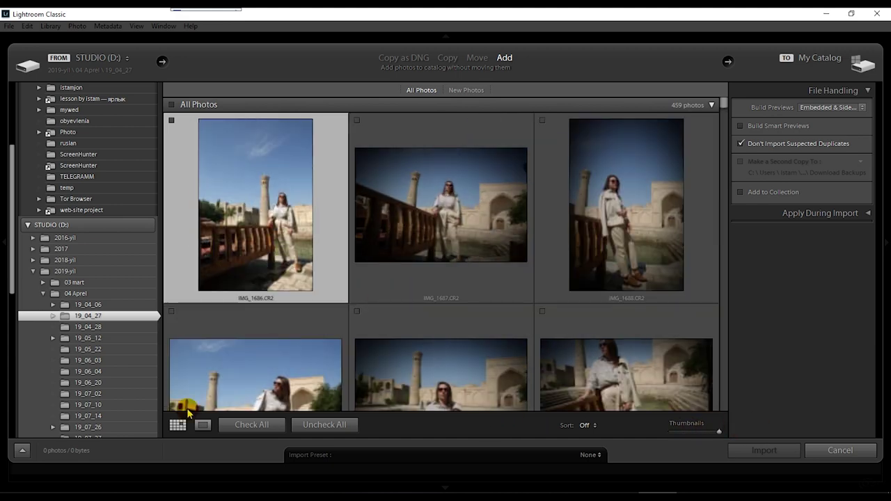
left_click(203, 425)
left_click(450, 256)
key("g")
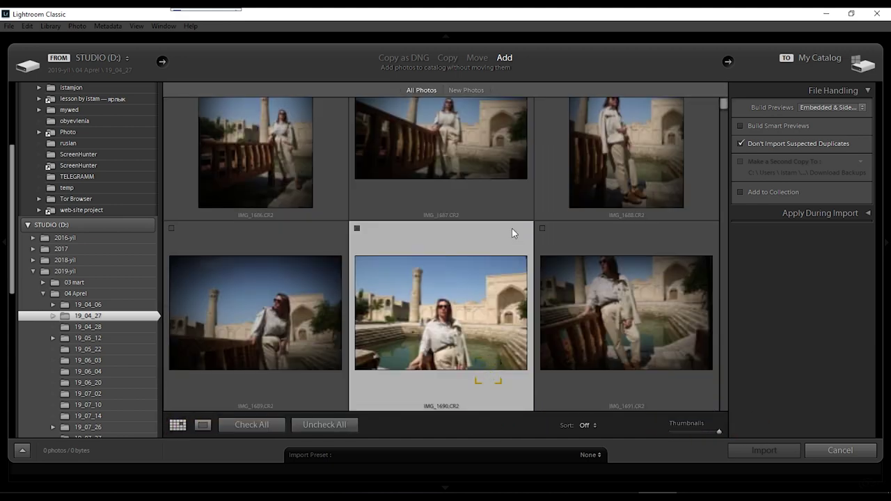
Step: Check IMG_1689 and IMG_1695 for import, then preview photos from IMG_1695 onward
left_click(256, 317)
left_click(172, 228)
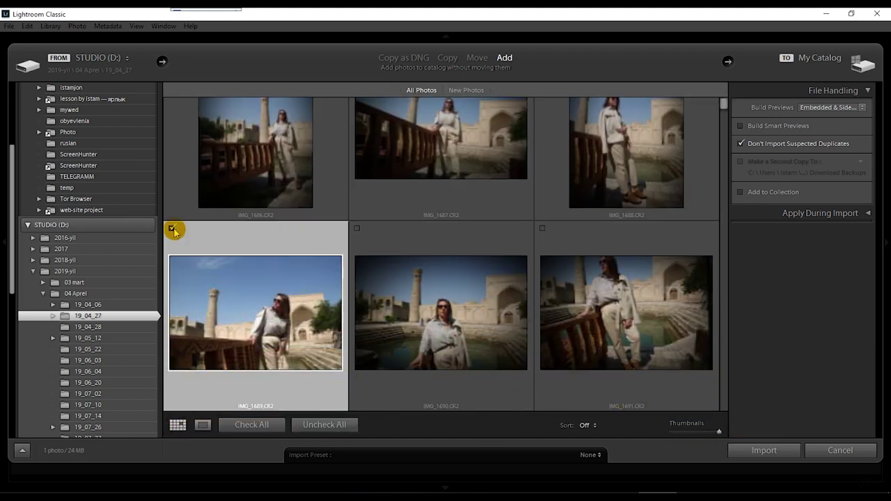
scroll(451, 331, "down", 2)
left_click(172, 198)
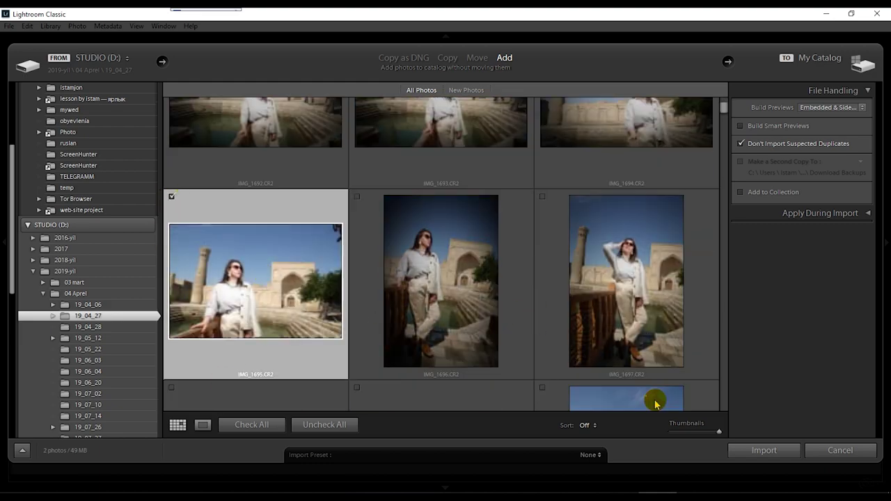
double_click(323, 333)
key("Right")
key("Right")
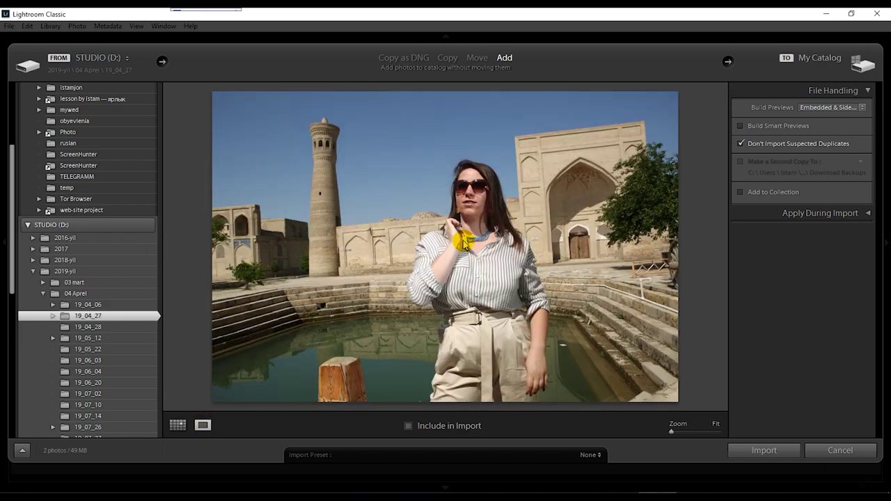
key("Right")
key("Right")
key("Right")
key("Right")
key("Right")
key("Right")
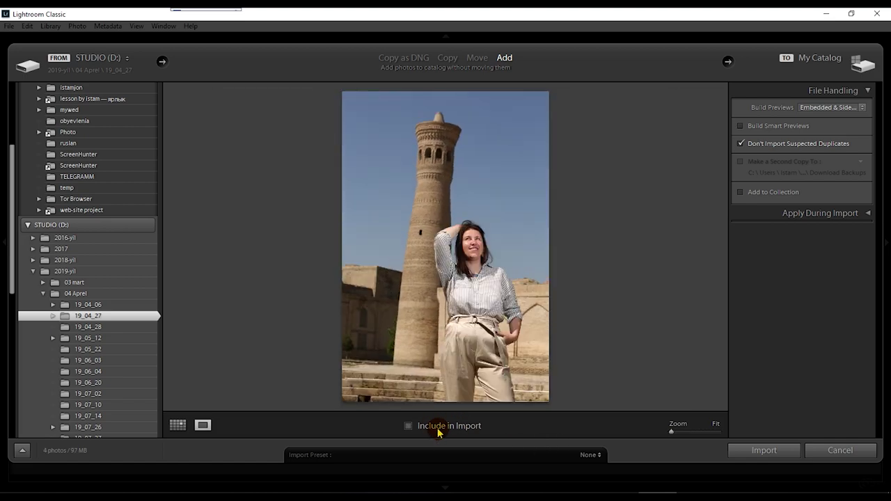
Step: Step through the next five photos in the large import preview
key("Right")
key("Right")
key("Right")
key("Right")
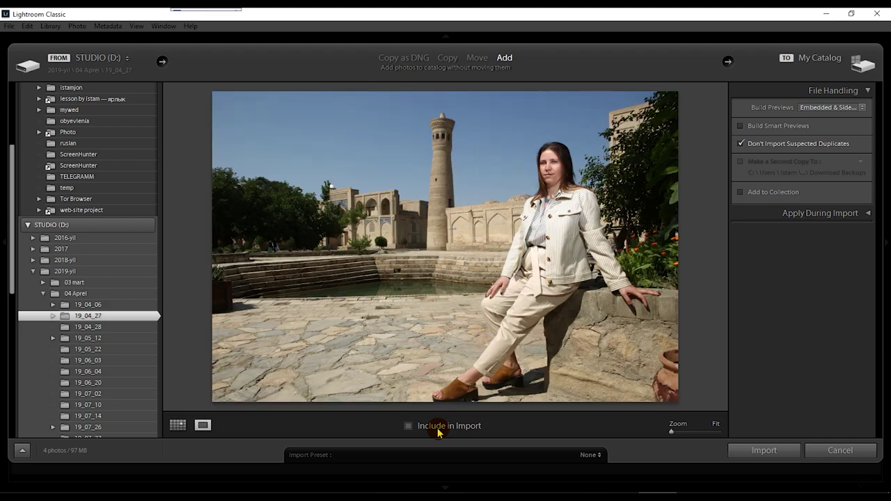
key("Right")
key("Right")
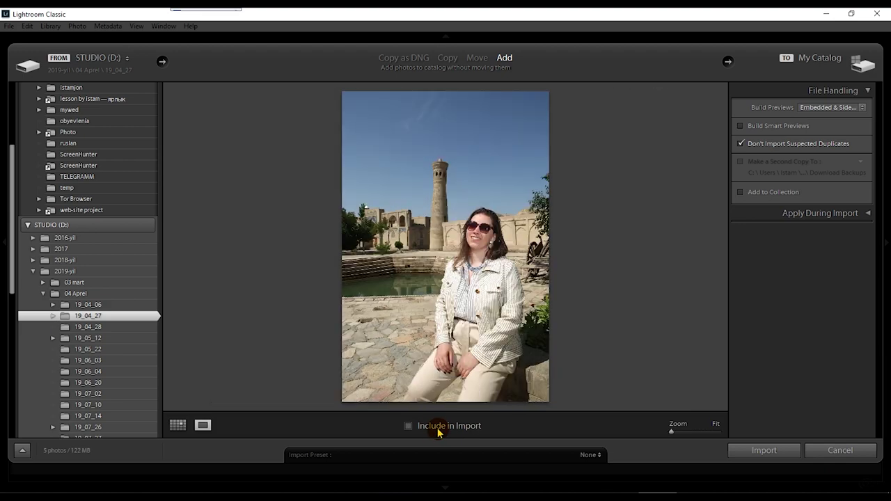
key("Right")
key("Right")
key("Right")
key("Right")
key("Right")
key("Right")
key("Right")
key("Right")
key("Right")
key("Right")
key("Right")
key("Right")
key("Right")
key("Right")
key("Right")
key("Right")
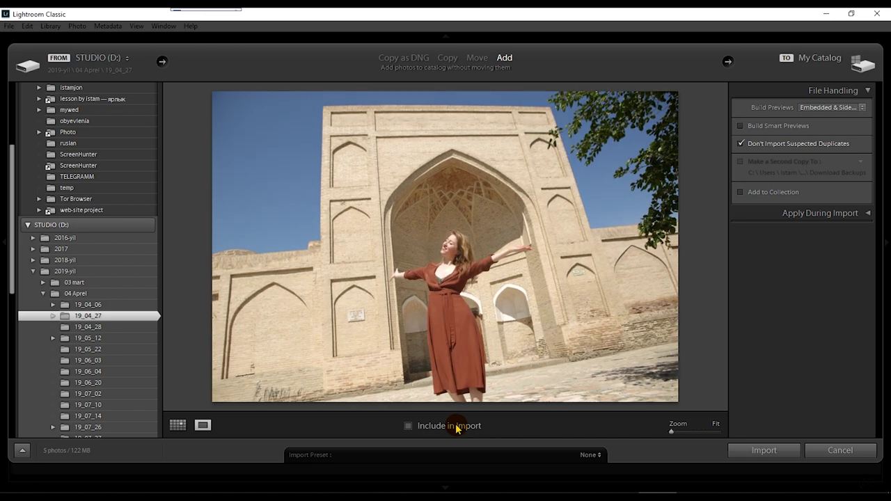
key("Right")
key("Right")
key("Right")
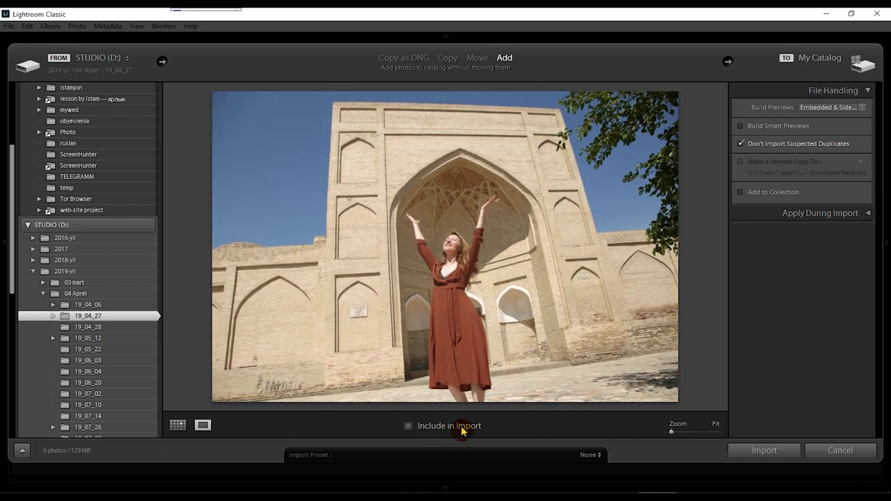
key("Right")
key("Right")
key("Right")
key("Right")
key("Right")
key("Right")
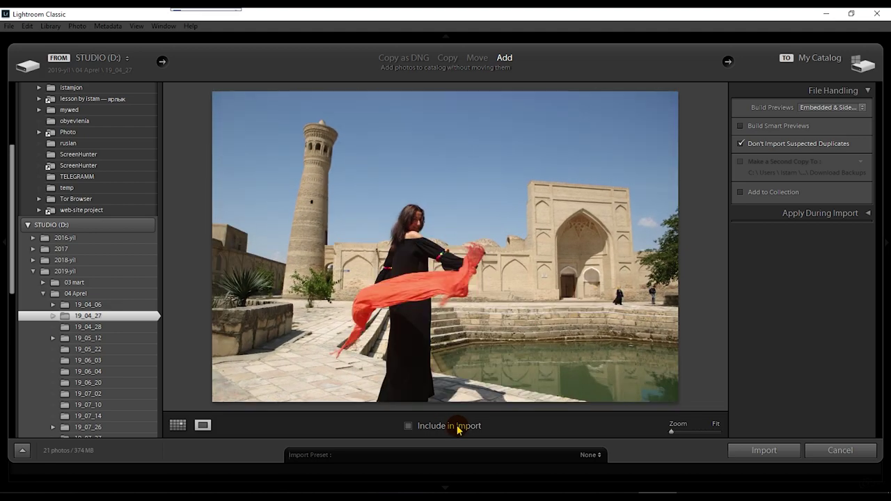
Step: Include the currently shown portraits in the import
left_click(457, 428)
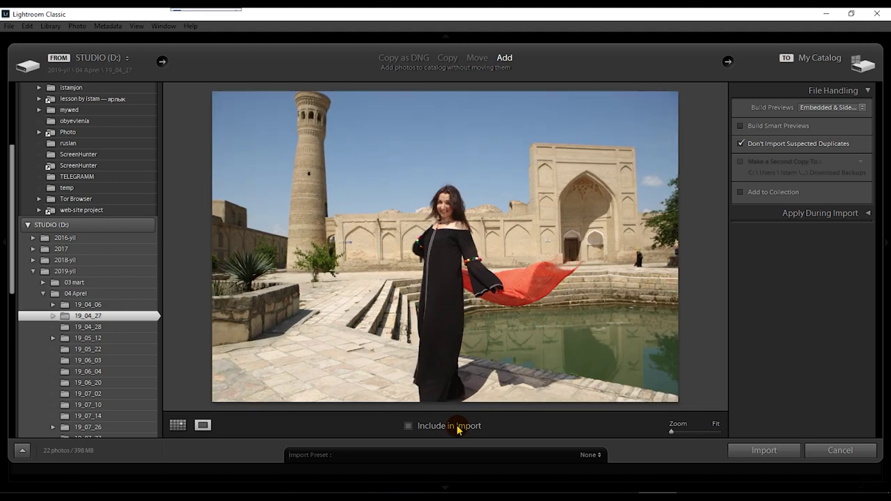
left_click(461, 429)
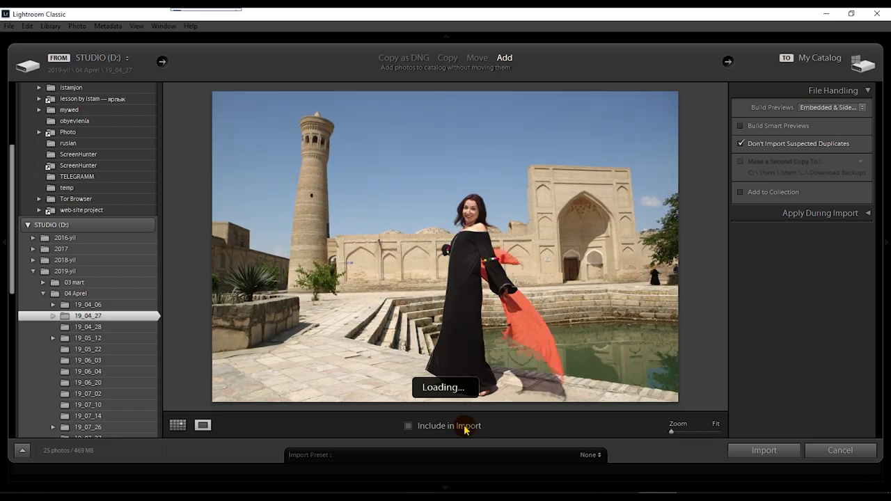
left_click(470, 427)
left_click(473, 428)
left_click(473, 429)
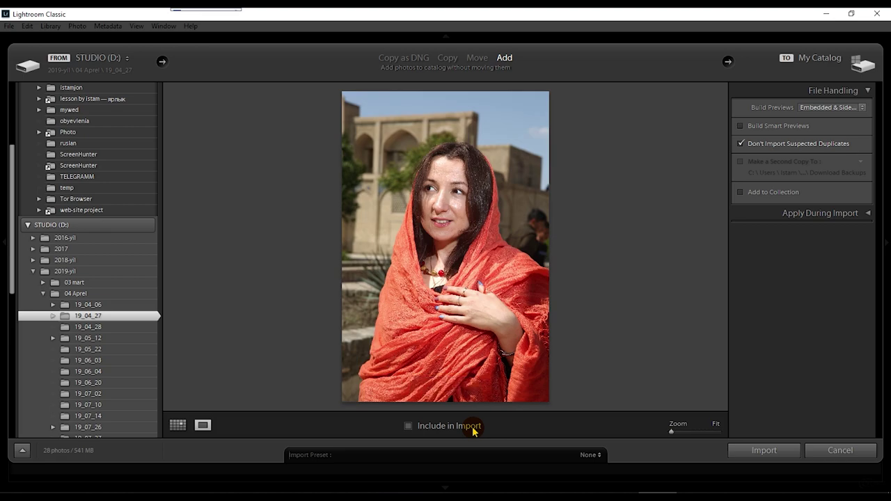
left_click(473, 428)
key("Right")
key("Right")
key("Right")
key("Right")
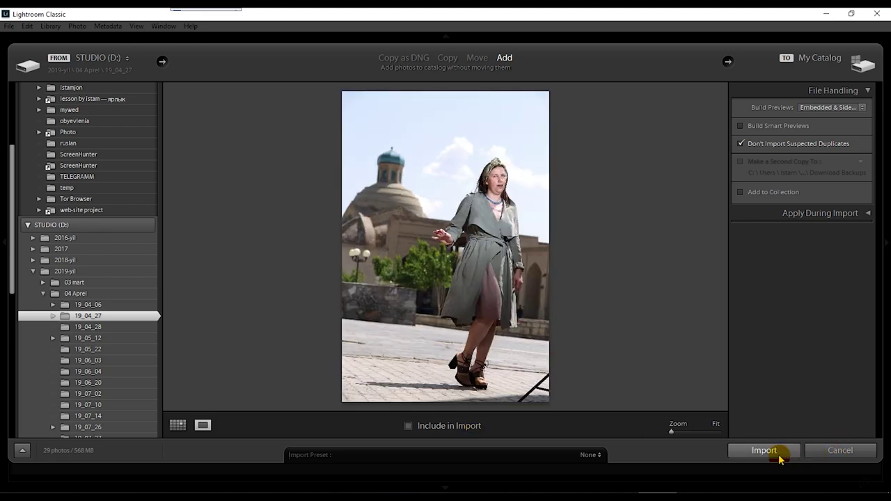
Step: Open a later thumbnail in the preview and include another photo while browsing
key("g")
scroll(481, 356, "down", 3)
double_click(453, 319)
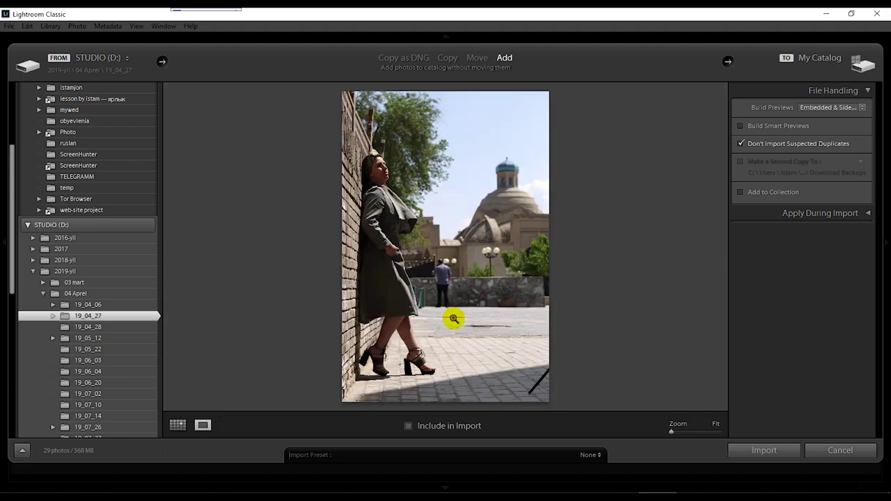
key("Right")
left_click(453, 427)
key("Right")
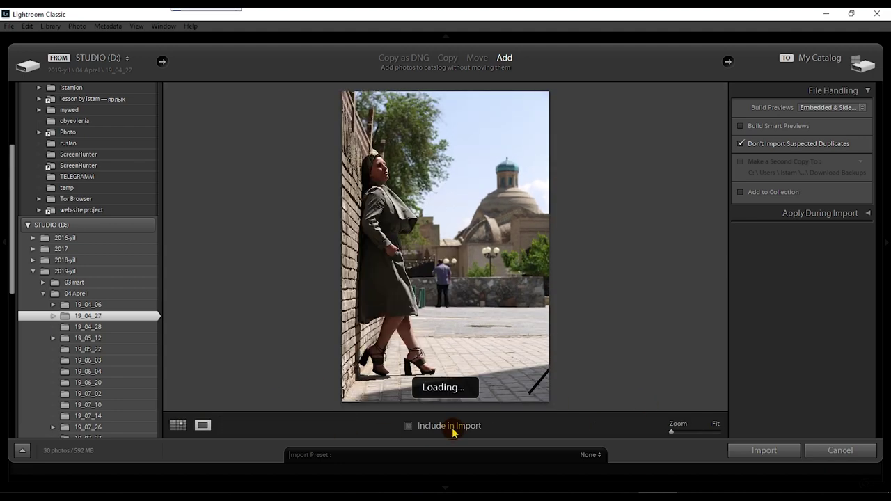
key("Right")
key("Right")
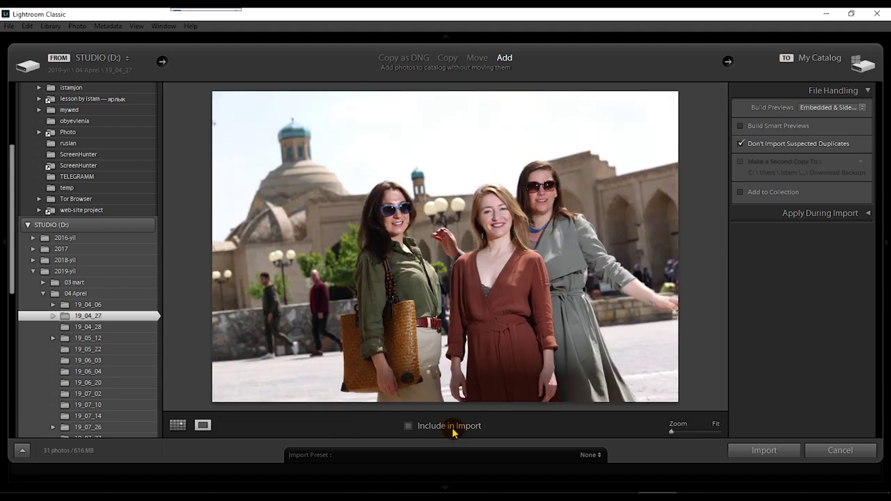
Step: Include the last photos, up to IMG_1953, for 34 checked photos (684 MB)
key("Right")
left_click(453, 428)
key("Right")
key("Right")
left_click(453, 428)
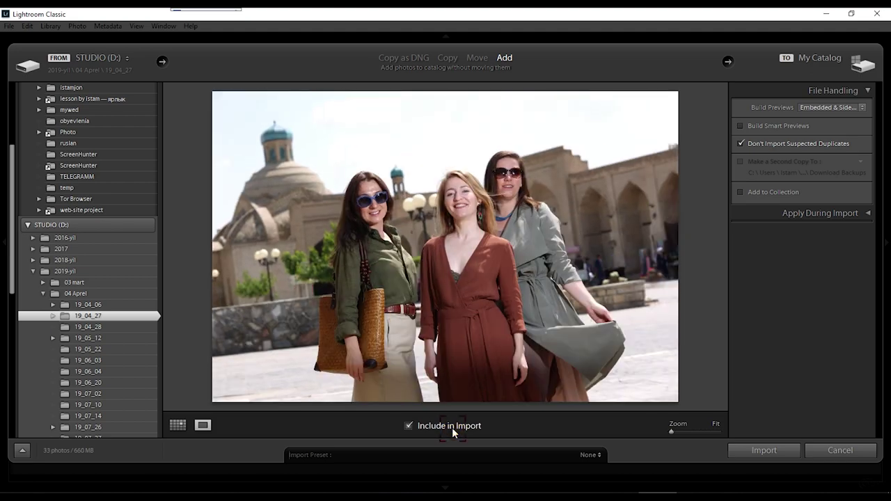
key("Right")
key("Right")
left_click(452, 427)
left_click(178, 425)
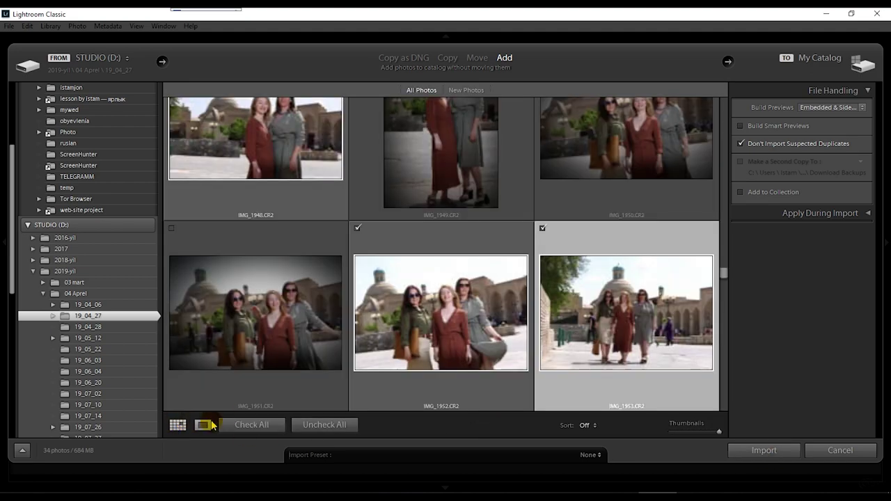
Step: Import the 34 photos and open IMG_1695 in Develop at Fill, then 1:1 zoom
left_click(780, 454)
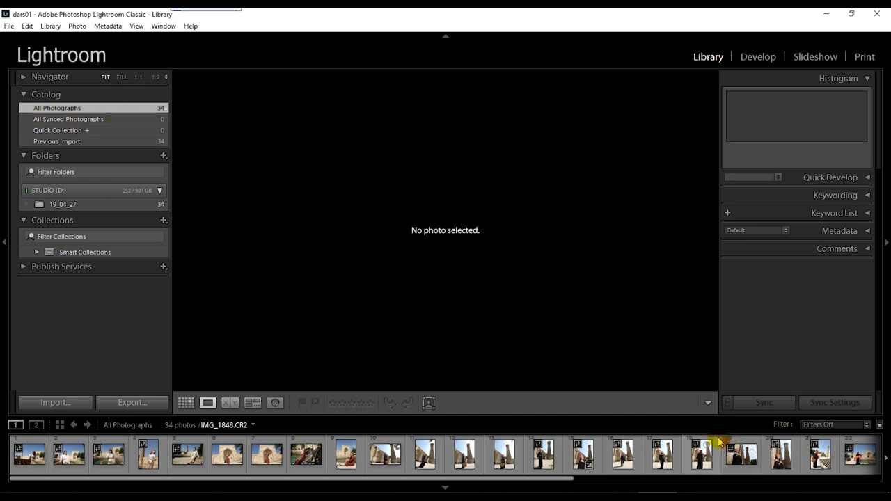
left_click(752, 56)
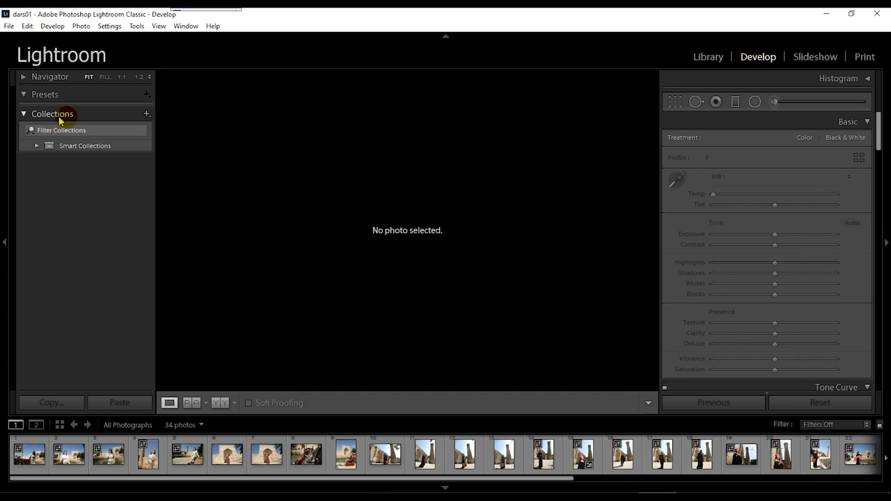
left_click(26, 76)
left_click(70, 456)
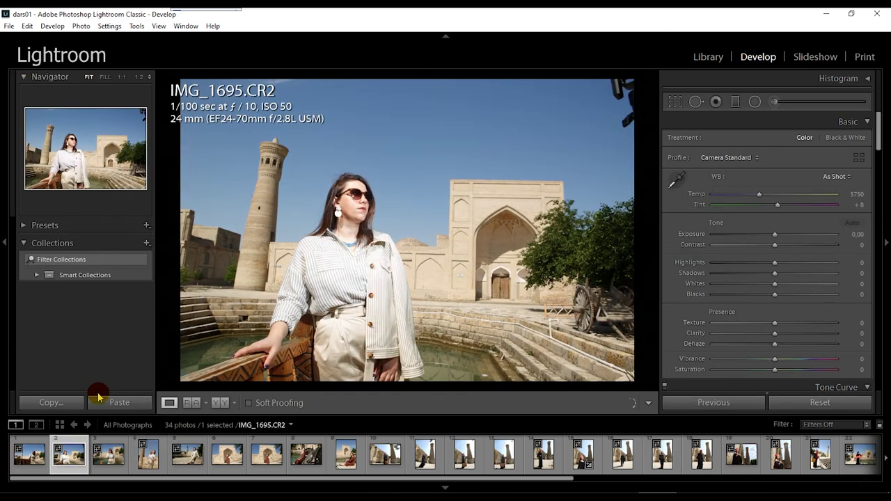
left_click(105, 76)
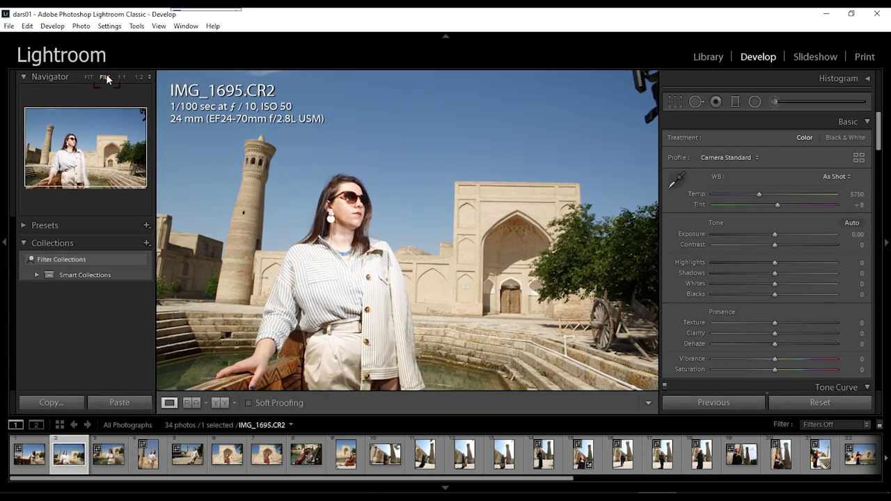
left_click(121, 77)
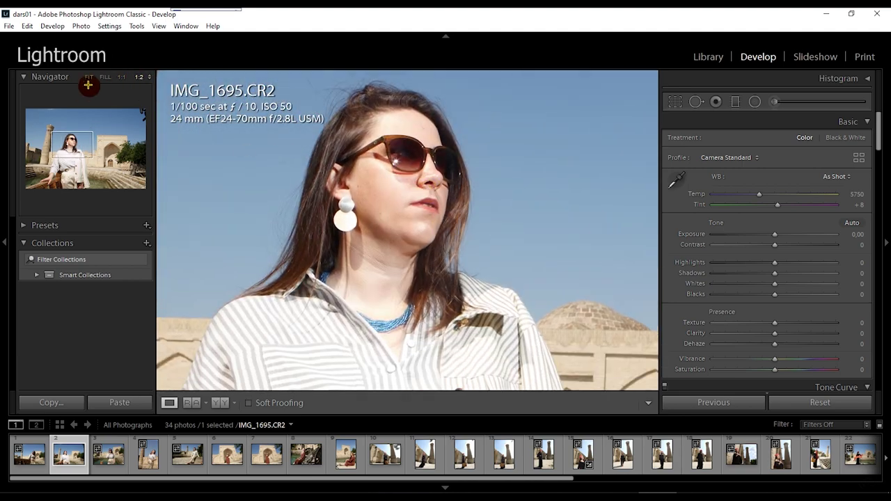
Step: Try the Natural, High Contrast and Vivid presets on IMG_1695
left_click(42, 77)
left_click(44, 94)
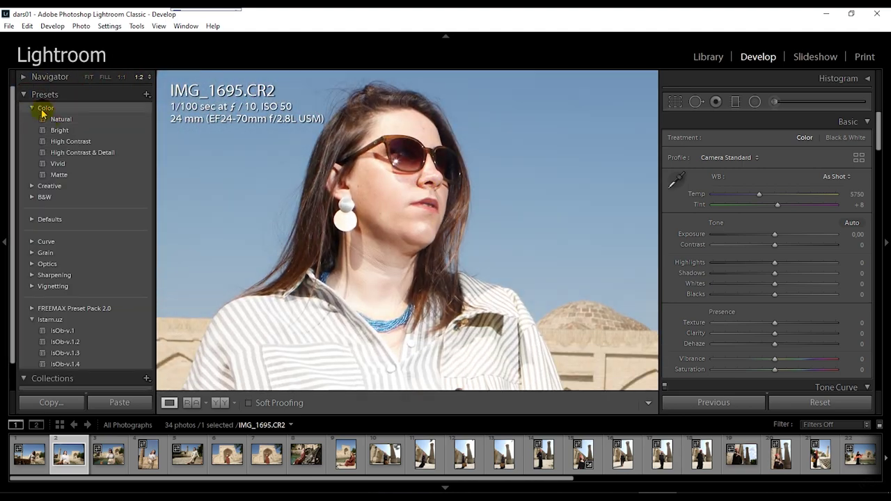
left_click(61, 119)
left_click_drag(420, 259, 420, 311)
left_click(364, 255)
left_click(70, 141)
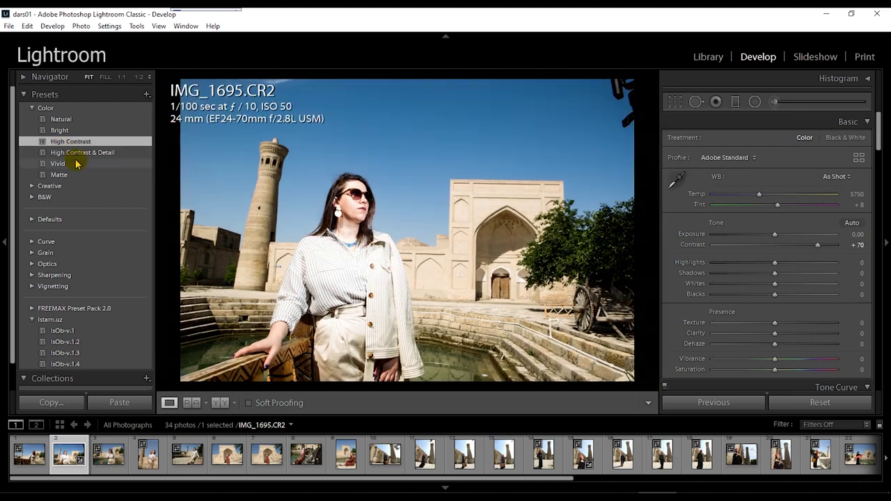
left_click(76, 163)
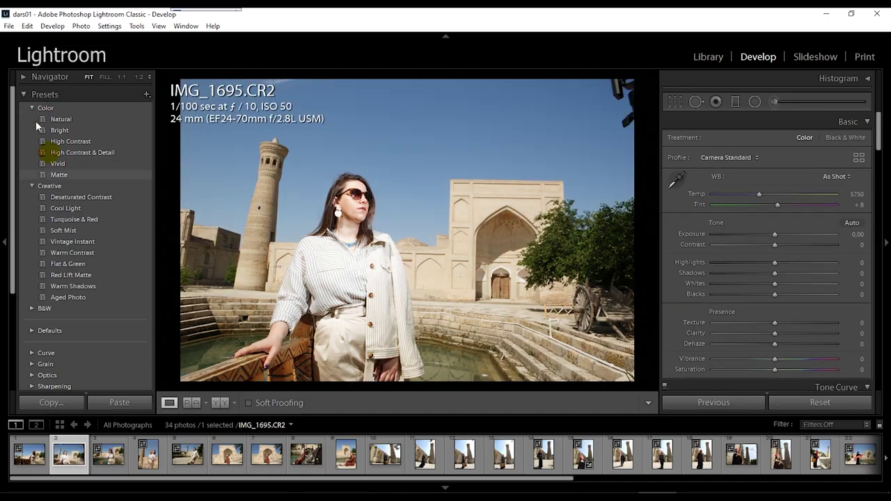
Step: Try the IsOb-v.1.2 and IsOb-v.1.3 presets, then apply IsOb-v.1.4
left_click(65, 275)
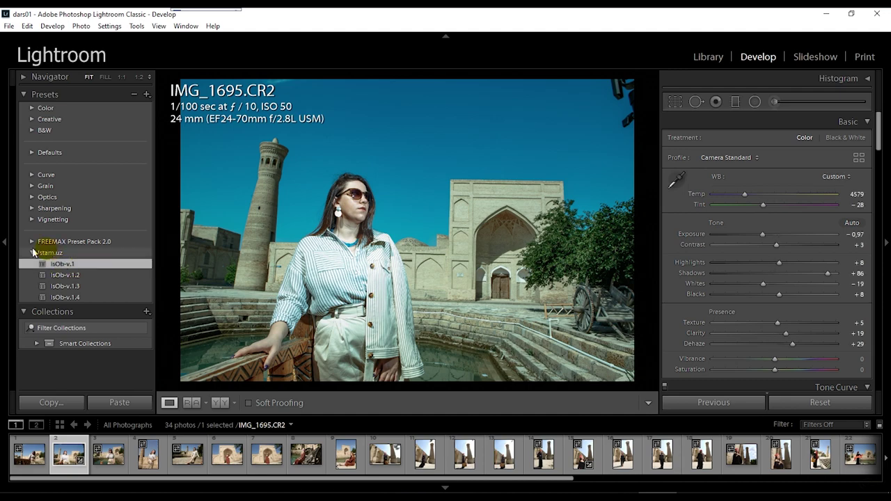
left_click(64, 287)
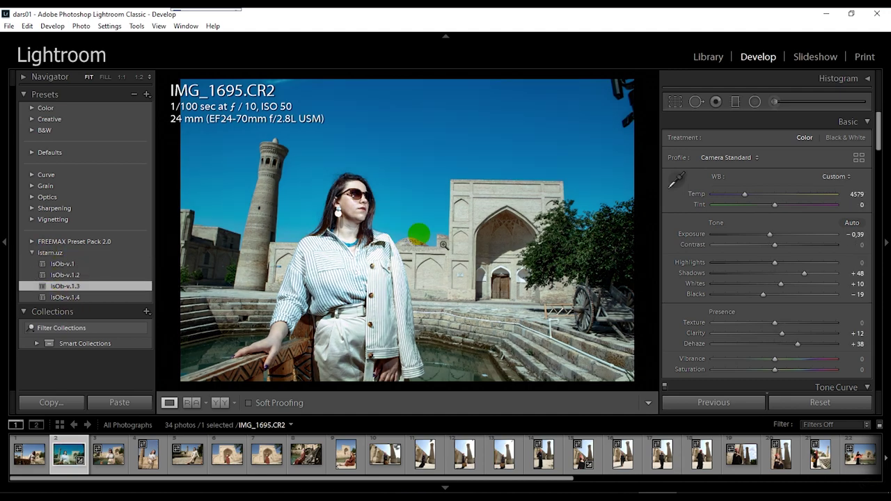
left_click(378, 223)
left_click(453, 285)
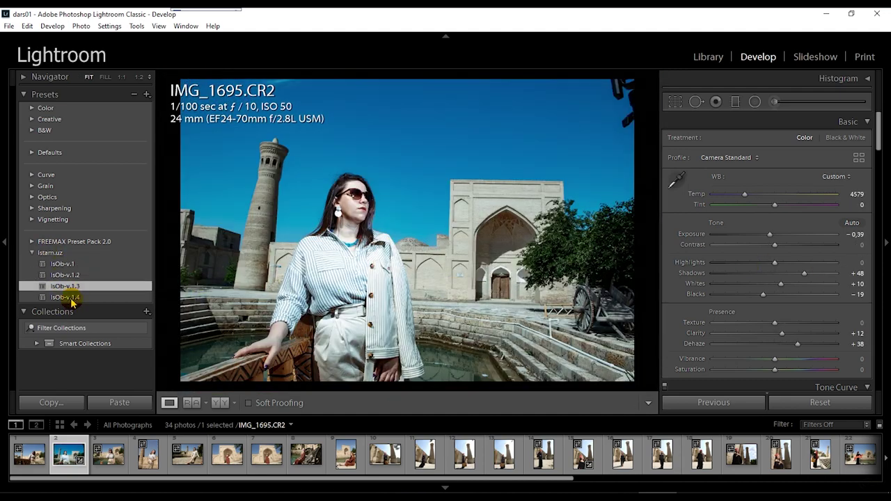
left_click(65, 297)
Step: Lower Exposure to −0.75, Highlights to −34 and Whites to −5
left_click_drag(773, 234, 759, 235)
mouse_move(776, 267)
left_mouse_down()
mouse_move(728, 264)
mouse_move(755, 263)
left_mouse_up()
left_click_drag(787, 285, 778, 289)
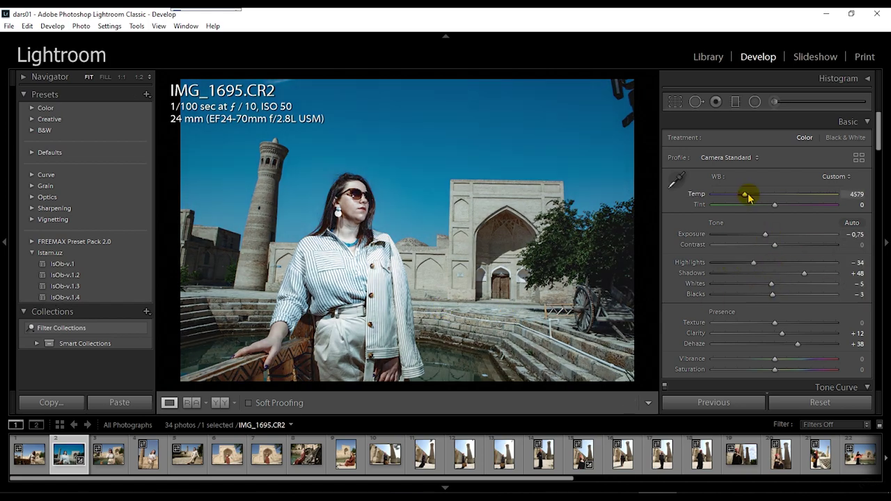
Step: Compare original and edit side by side, zooming in on the face
key("y")
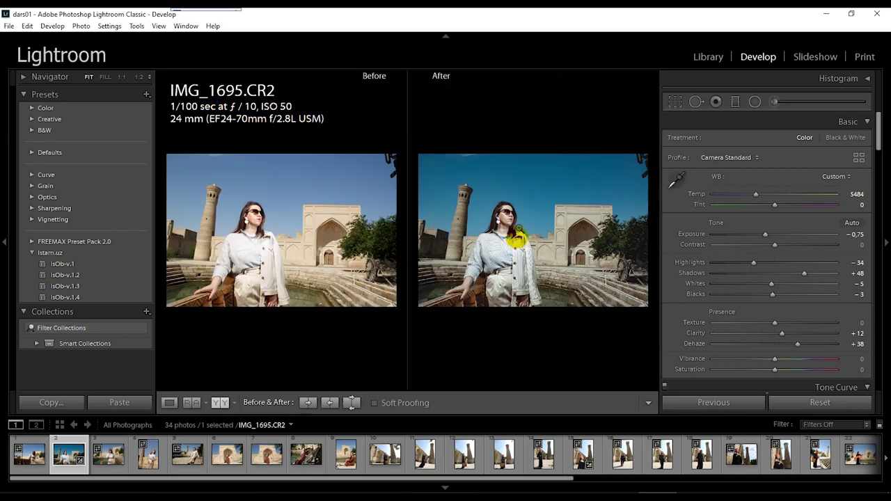
left_click(508, 249)
left_click(460, 254)
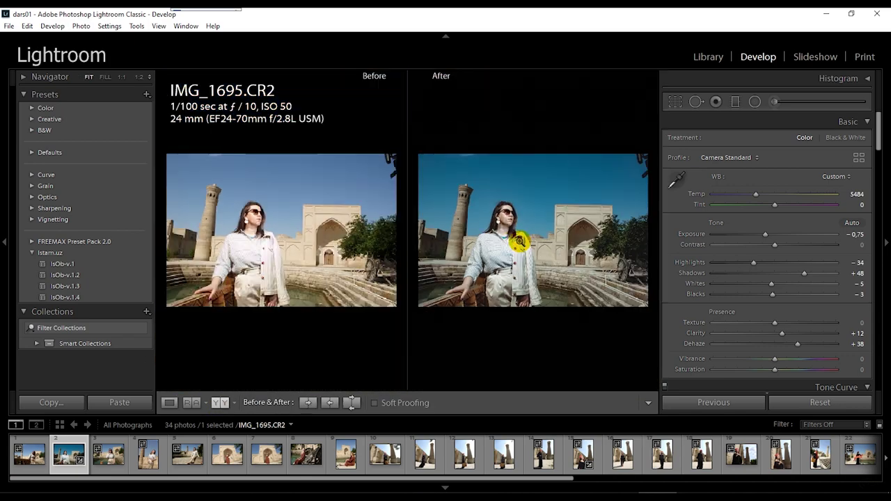
left_click(31, 130)
left_click(37, 143)
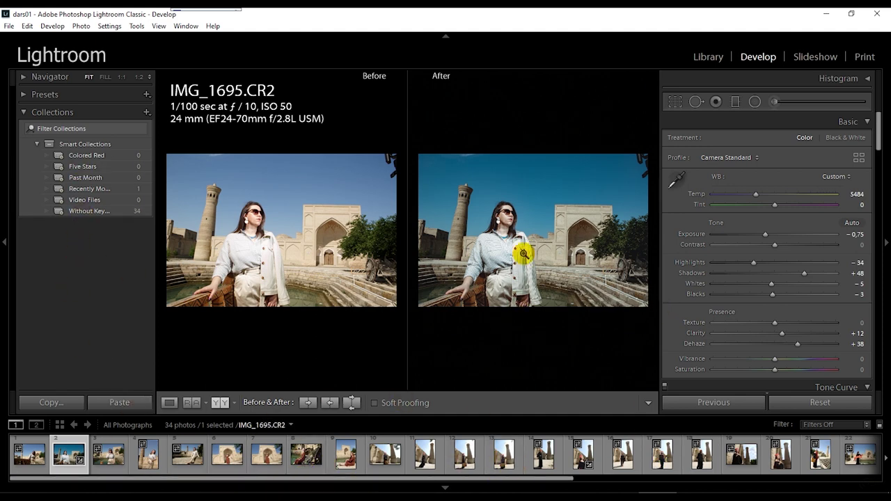
Step: Reset the Basic adjustments to As Shot defaults and view a split before/after
key("ctrl+shift+r")
key("shift+y")
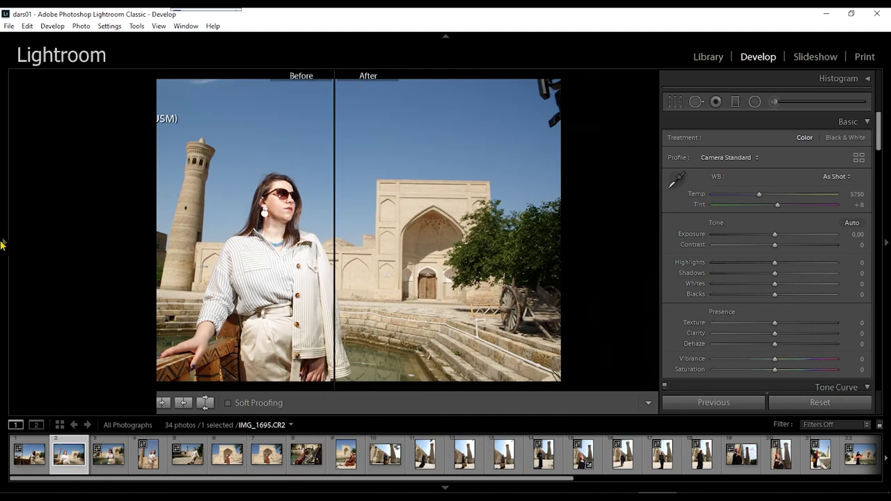
left_click(23, 94)
left_click(4, 180)
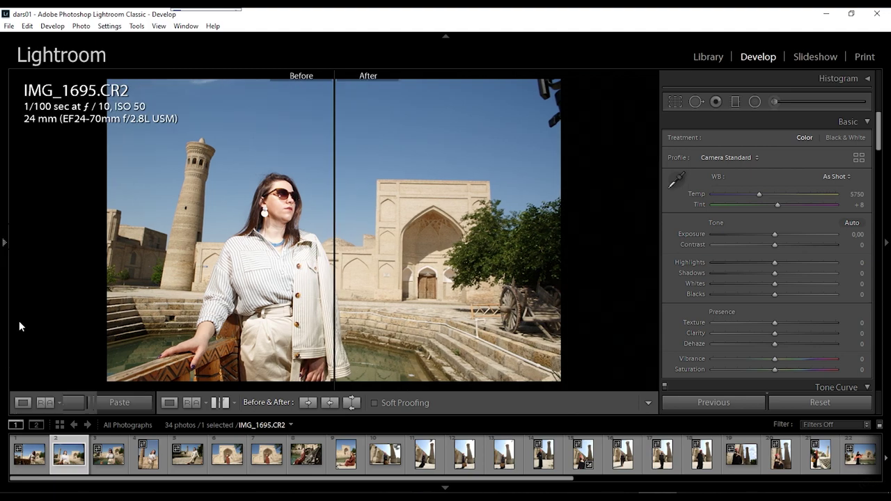
left_click(23, 403)
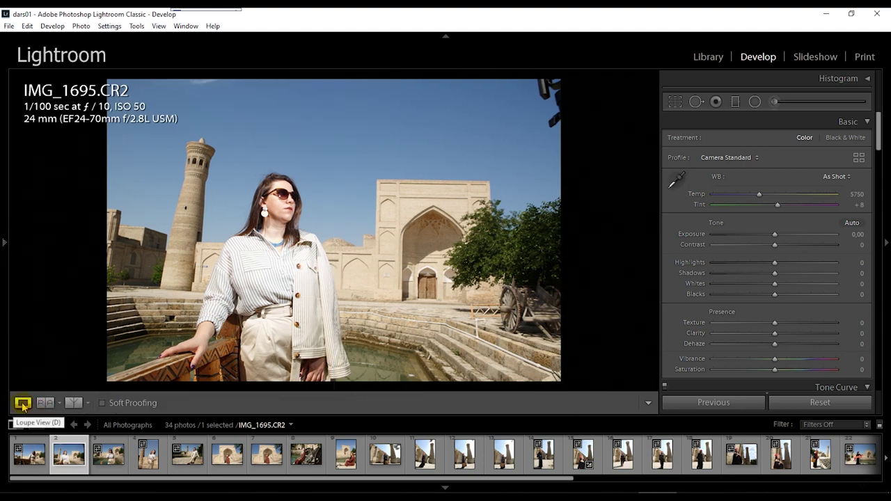
Step: Compare the portrait against IMG_1766.JPG in Reference View, then return to Before/After
left_click(45, 404)
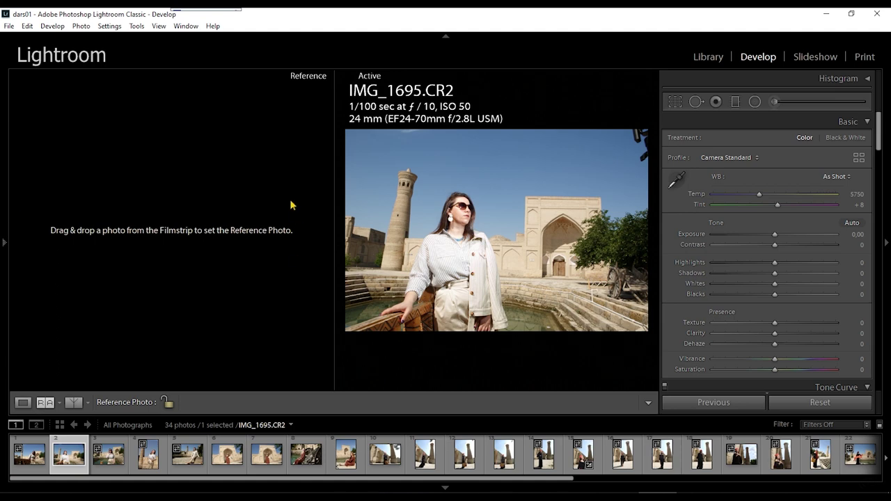
left_click(433, 220)
left_click_drag(306, 454, 169, 254)
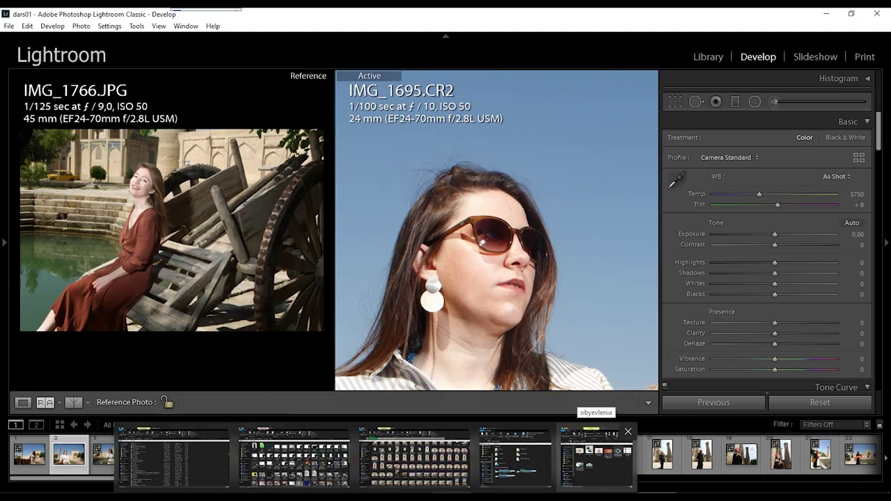
left_click(599, 453)
left_click(212, 328)
left_click(53, 255)
left_click(189, 256)
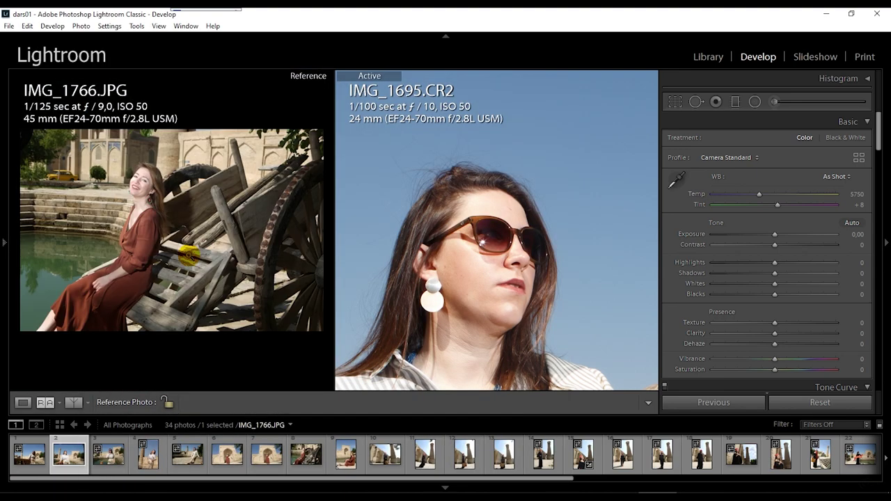
left_click_drag(344, 380, 165, 241)
left_click(73, 403)
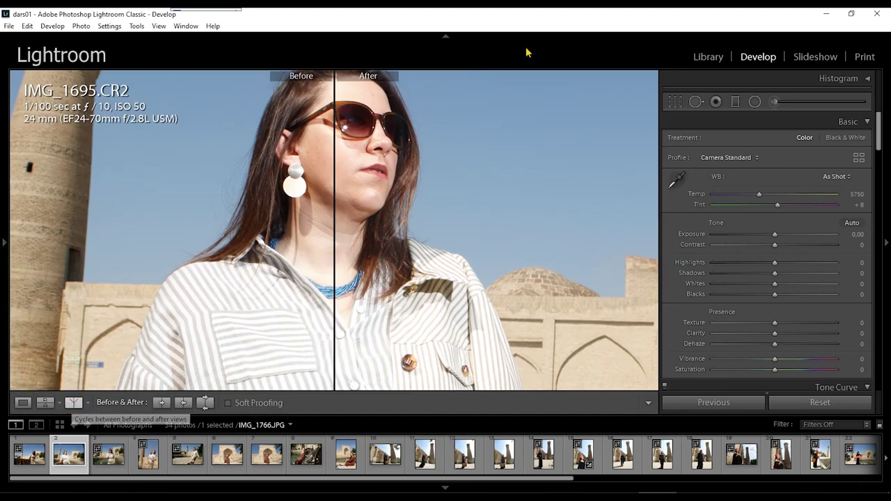
Step: Use the Left/Right before/after layout and zoom both versions to fit their panels
left_click(87, 402)
left_click(132, 416)
left_click(498, 231)
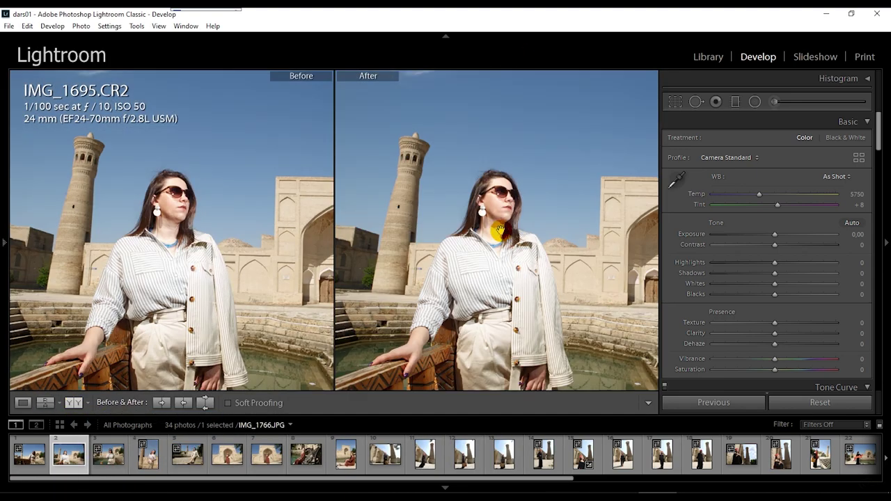
left_click_drag(515, 320, 508, 284)
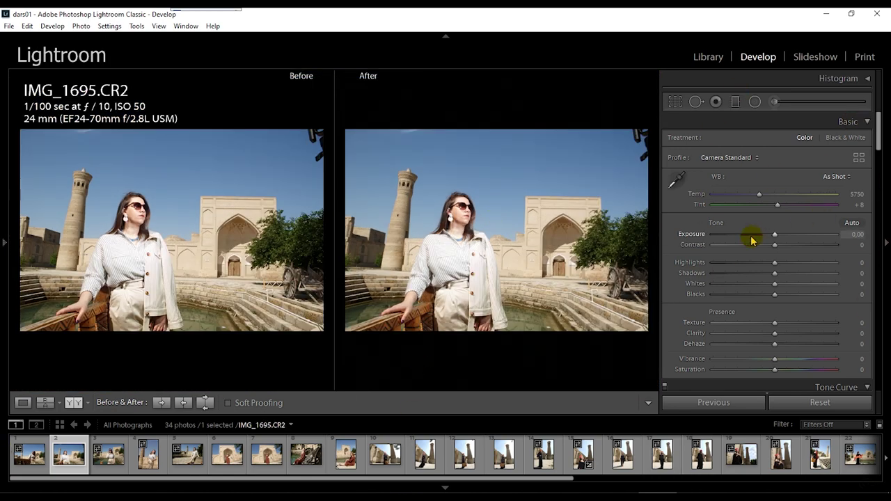
mouse_move(879, 131)
left_mouse_down()
mouse_move(871, 209)
mouse_move(878, 133)
left_mouse_up()
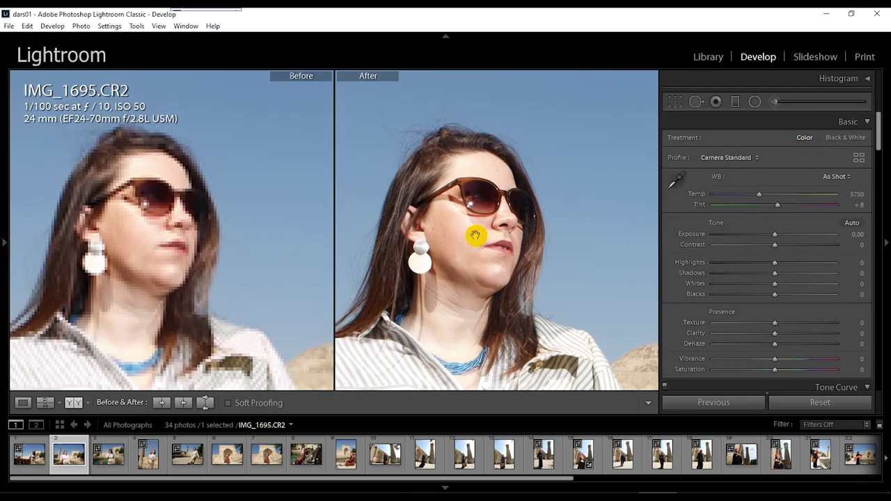
left_click_drag(478, 235, 537, 205)
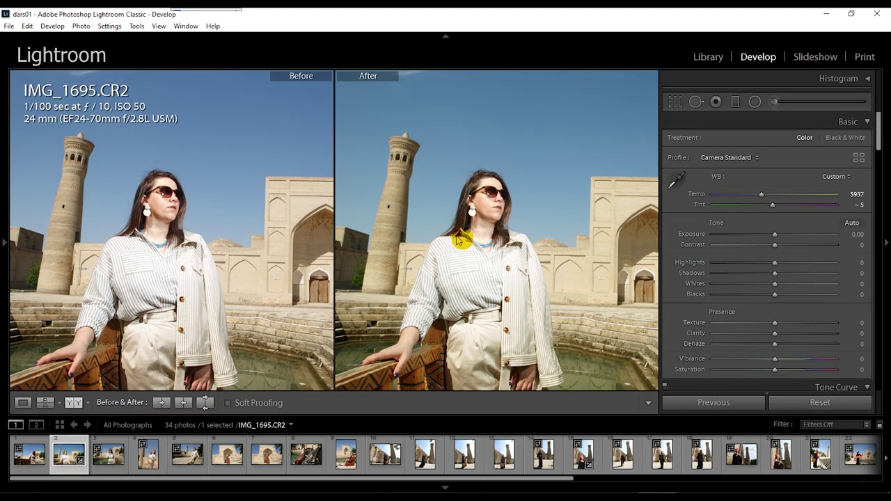
Step: Zoom in on the woman's face in the before/after view
left_click(461, 239)
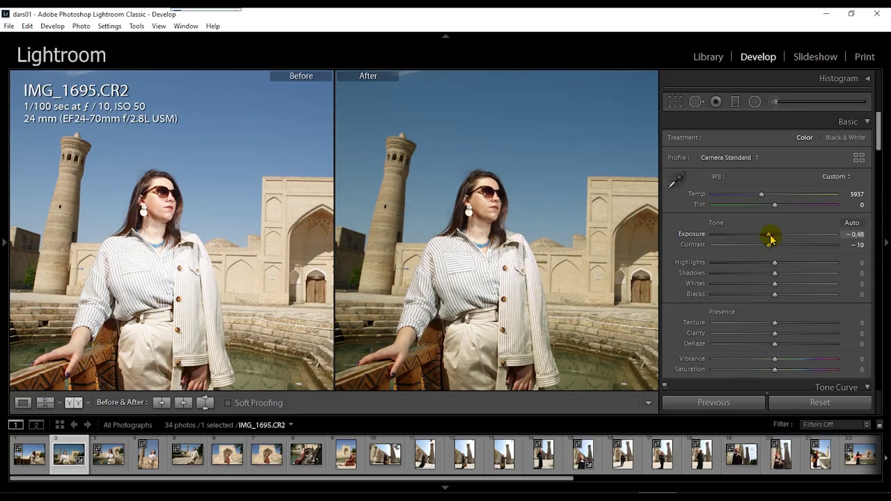
Step: Raise Exposure to −0.48 and zoom in to check the face
left_click_drag(768, 237, 770, 238)
left_click(549, 246)
left_click(468, 238)
Step: Lower Highlights to −54 and set Blacks to −27, checking the face up close
left_click_drag(828, 269, 739, 273)
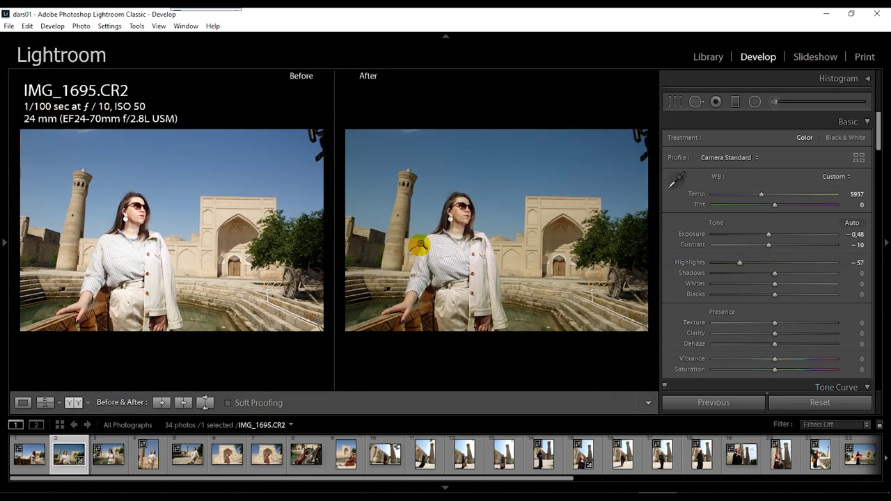
left_click(419, 252)
mouse_move(724, 266)
left_mouse_down()
mouse_move(818, 265)
mouse_move(702, 268)
mouse_move(815, 279)
mouse_move(752, 275)
mouse_move(792, 291)
mouse_move(756, 294)
left_mouse_up()
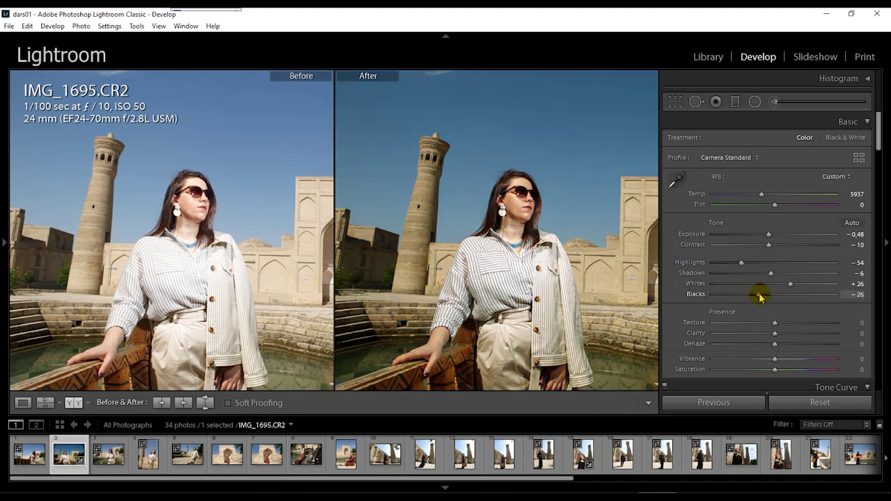
left_click(508, 249)
left_click(480, 209)
Step: Preview and import the photos from the 19_04_27 folder into the dars01 catalog
left_click(459, 258)
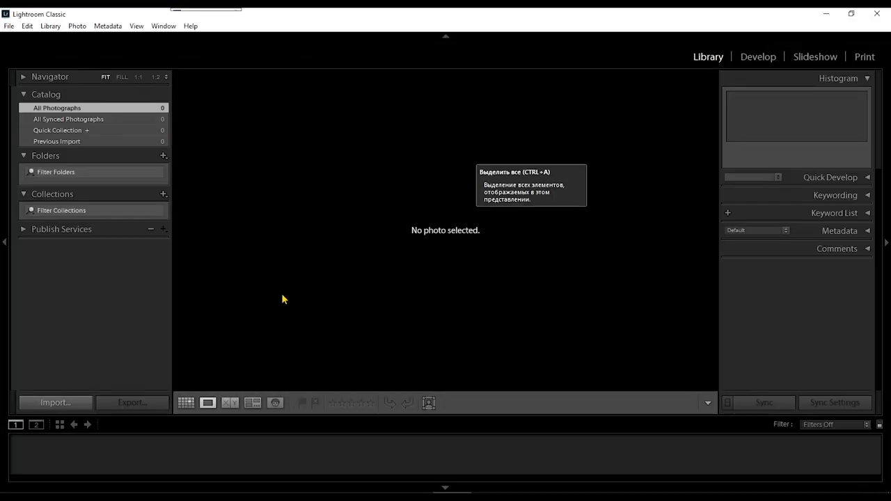
left_click(42, 403)
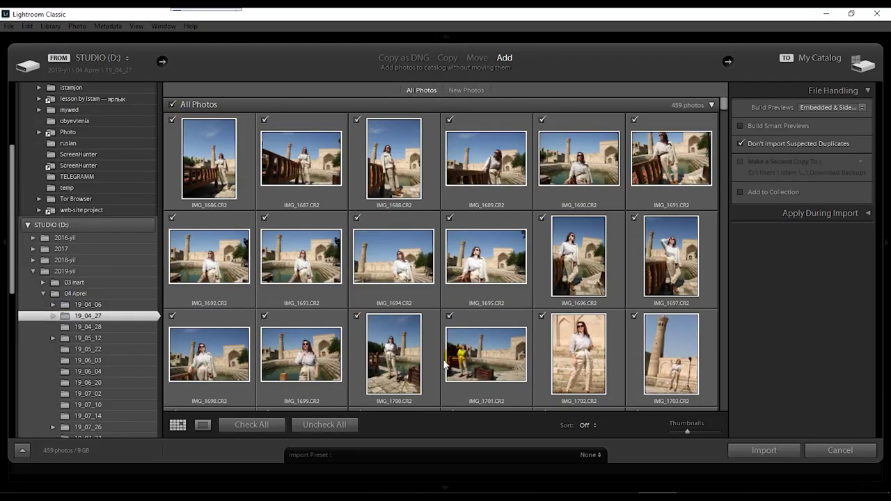
double_click(211, 348)
key("Right")
key("Right")
key("Right")
key("Right")
key("Right")
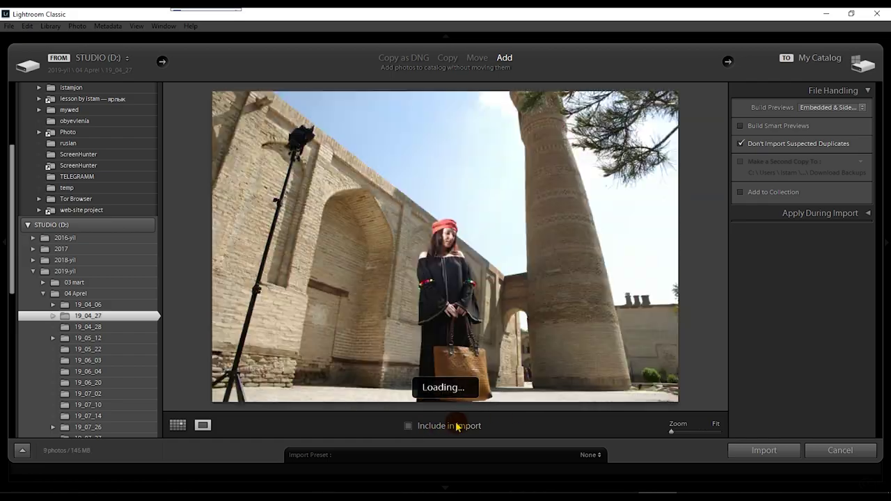
key("Right")
key("Right")
key("Right")
key("Right")
key("Right")
key("Right")
key("Right")
key("Return")
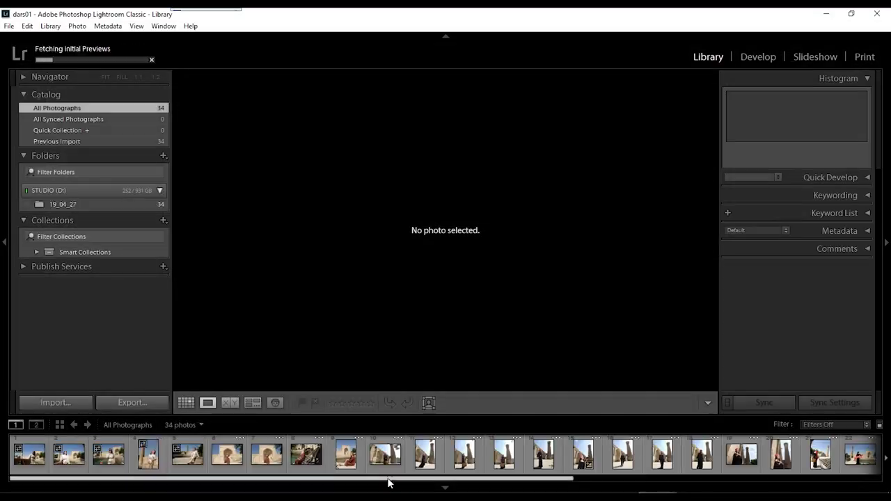
Step: Open IMG_1695.CR2 in Develop and apply the IsOb preset
key("d")
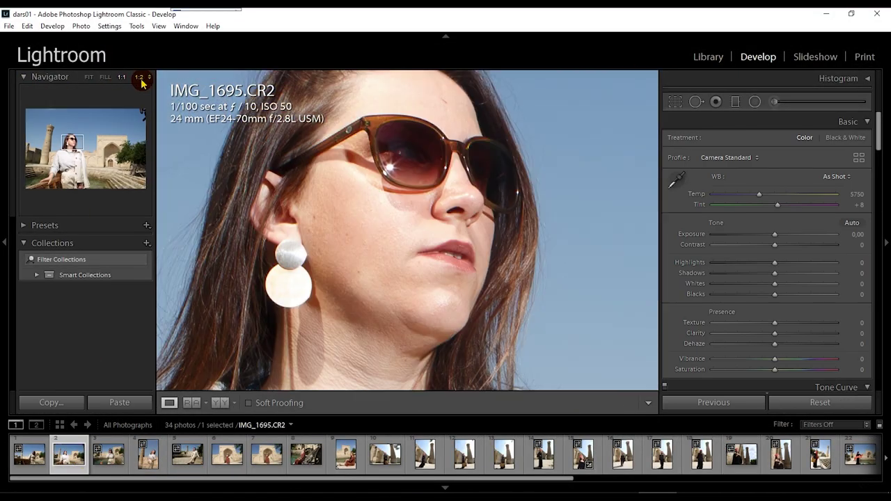
left_click(421, 259)
left_click(32, 108)
left_click(66, 298)
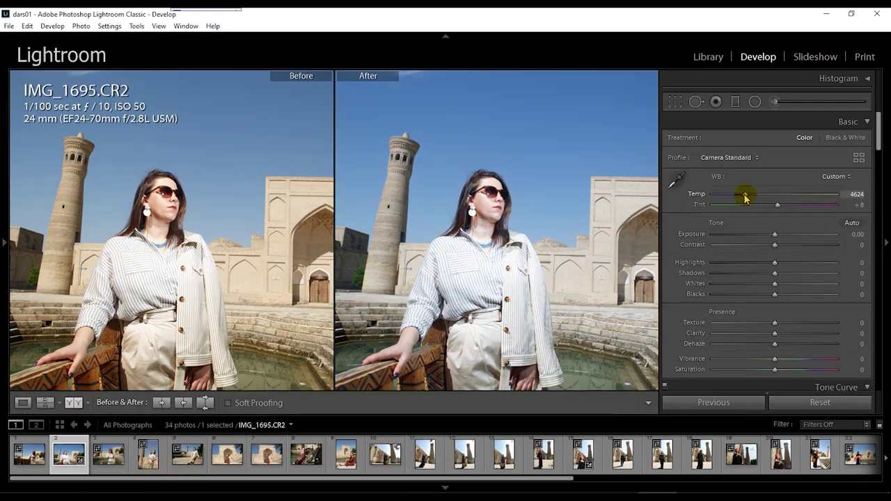
Step: Refine tone: Temp 5937, Exposure −0.48, Highlights −54, Texture +11 and Clarity +12
left_click_drag(745, 197, 762, 195)
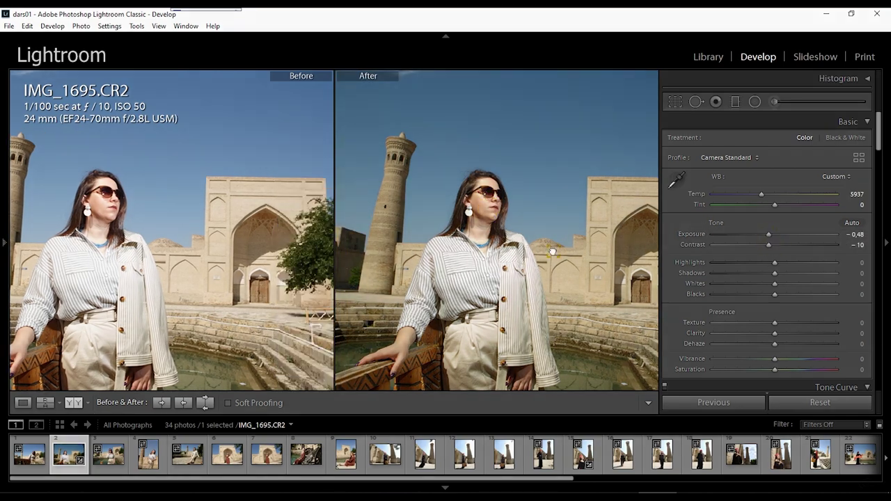
mouse_move(775, 263)
left_mouse_down()
mouse_move(725, 266)
mouse_move(742, 263)
left_mouse_up()
mouse_move(775, 284)
left_mouse_down()
mouse_move(790, 284)
mouse_move(759, 294)
mouse_move(783, 322)
left_mouse_up()
left_click(481, 269)
left_click_drag(775, 333, 786, 337)
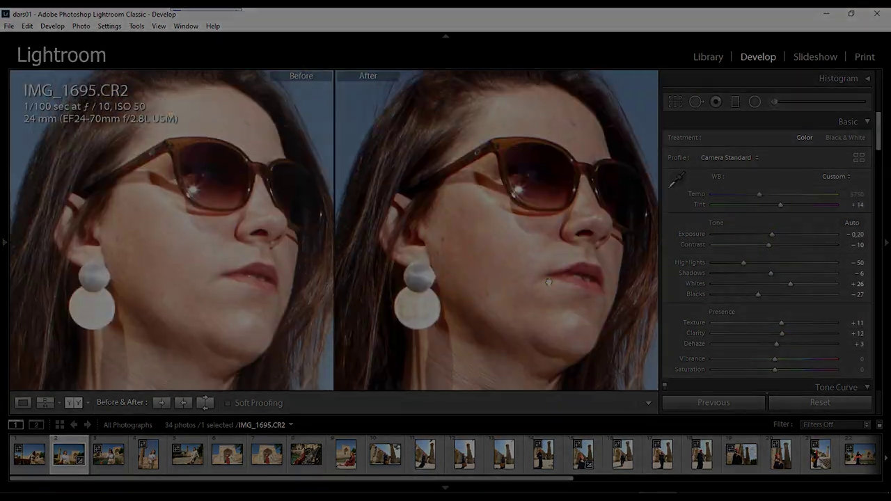